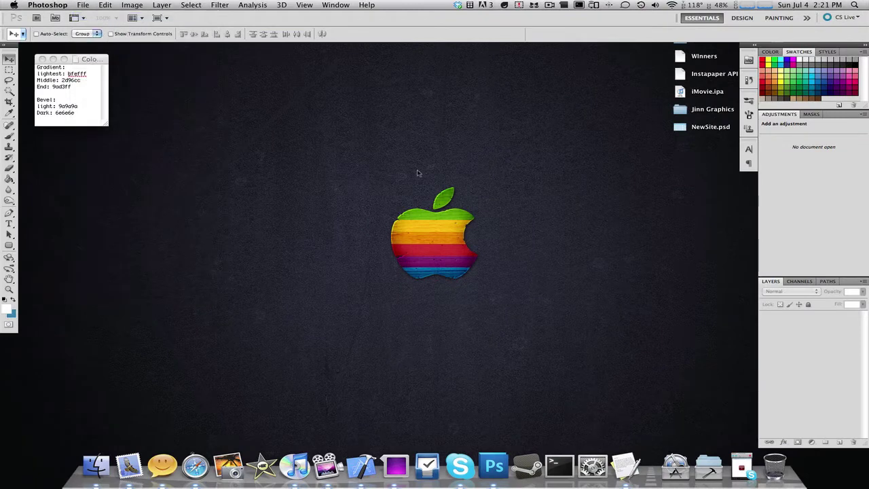
- Create a new blank document and move its window to mid-screen
left_click(564, 181)
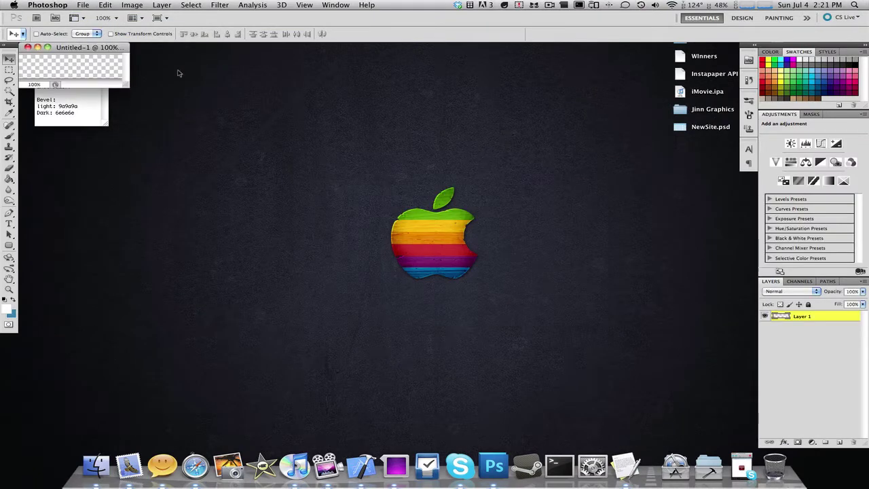
left_click_drag(116, 47, 261, 156)
left_click_drag(277, 196, 388, 266)
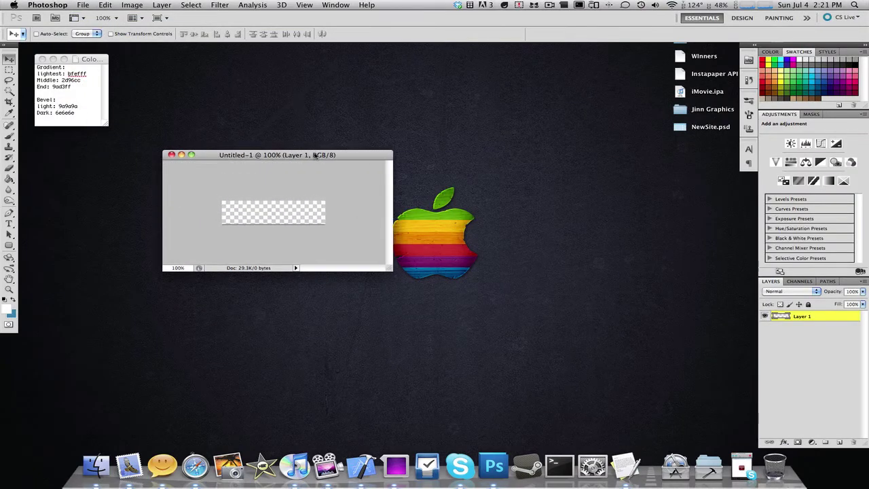
left_click_drag(315, 155, 415, 212)
- Set the foreground colour to black and paint-bucket fill Layer 1 with it
left_click(8, 310)
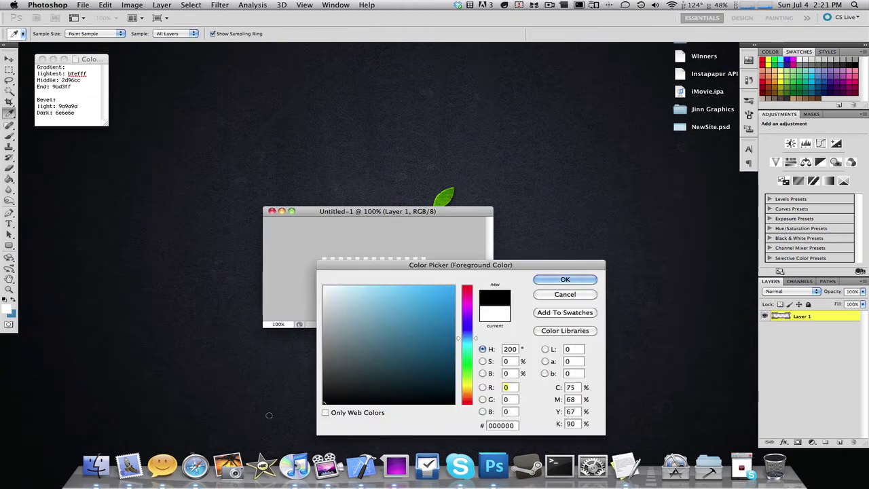
key("Return")
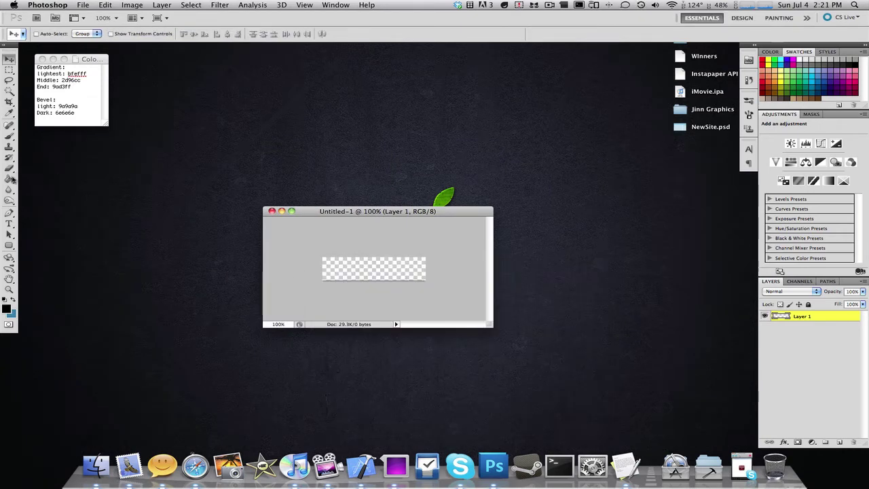
left_click(10, 178)
left_click(359, 275)
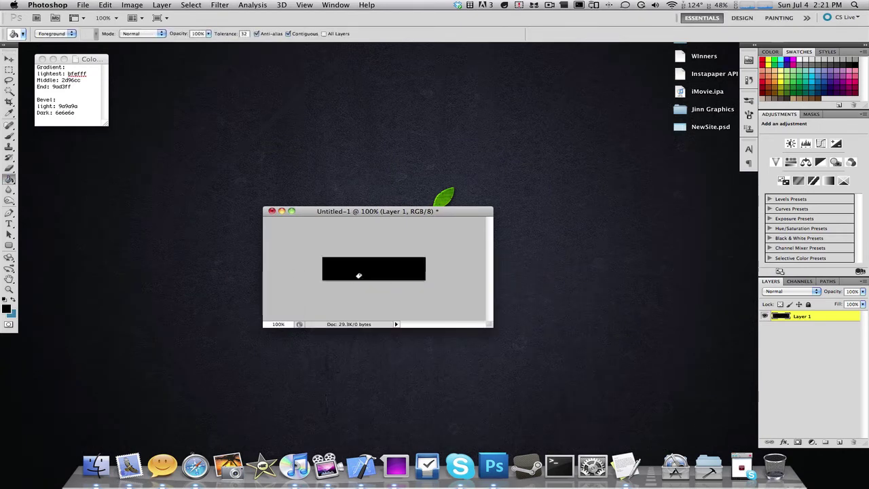
- Turn on a Gradient Overlay for Layer 1 with Scale reduced to 10%
double_click(842, 317)
left_click(613, 347)
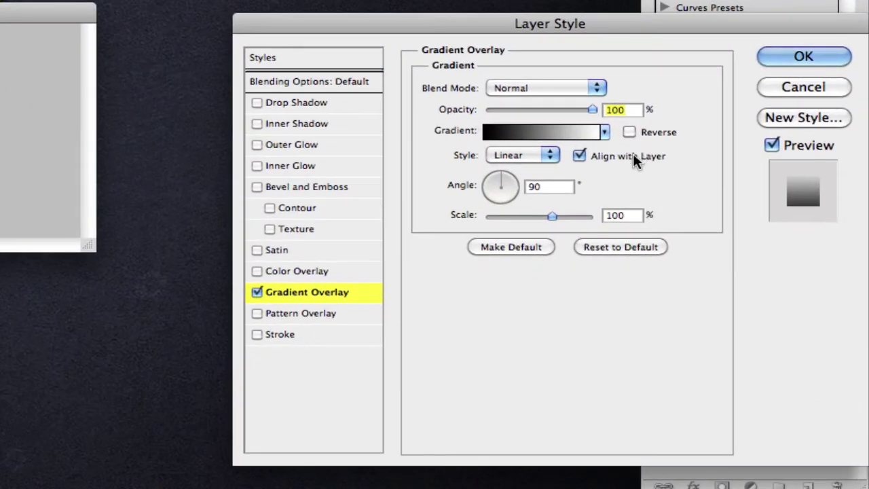
left_click_drag(552, 216, 486, 216)
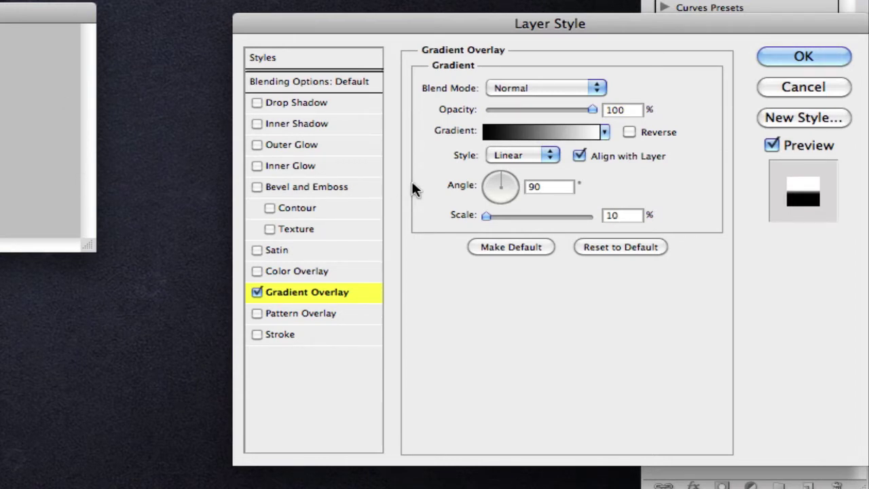
- Set the gradient's right stop to dark grey 292929 and apply the overlay
left_click(520, 132)
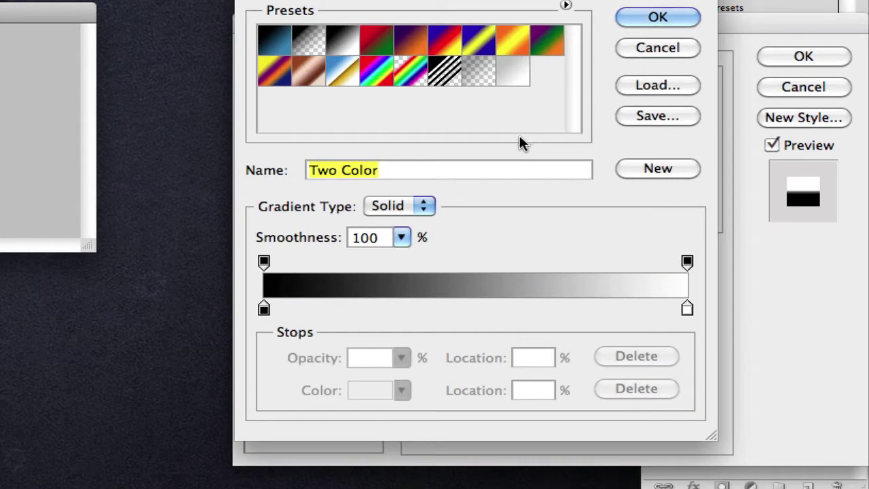
double_click(687, 307)
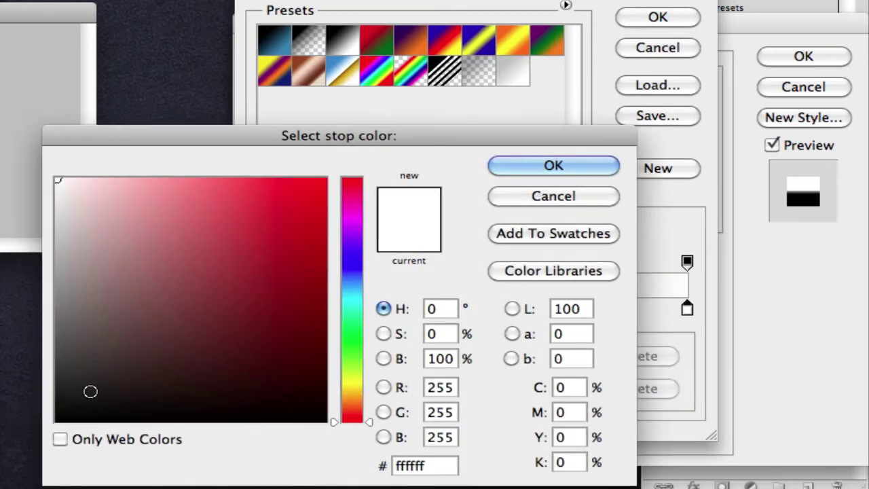
left_click(58, 390)
left_click(57, 383)
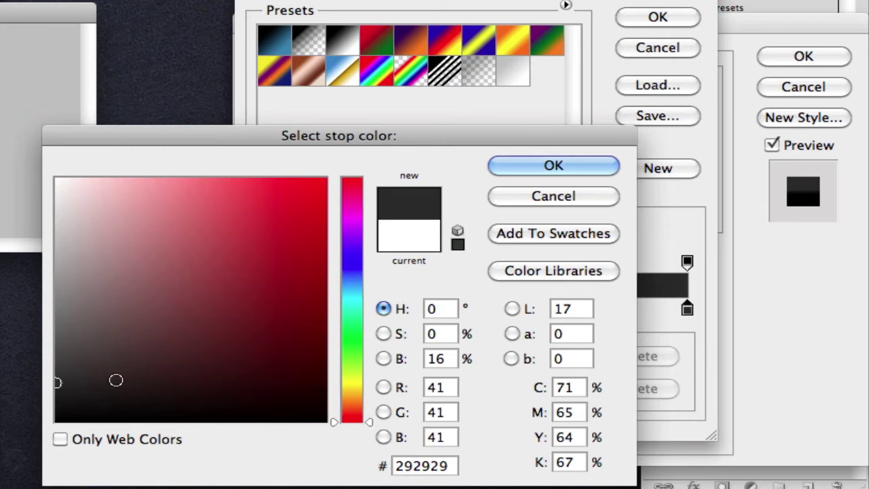
left_click(546, 169)
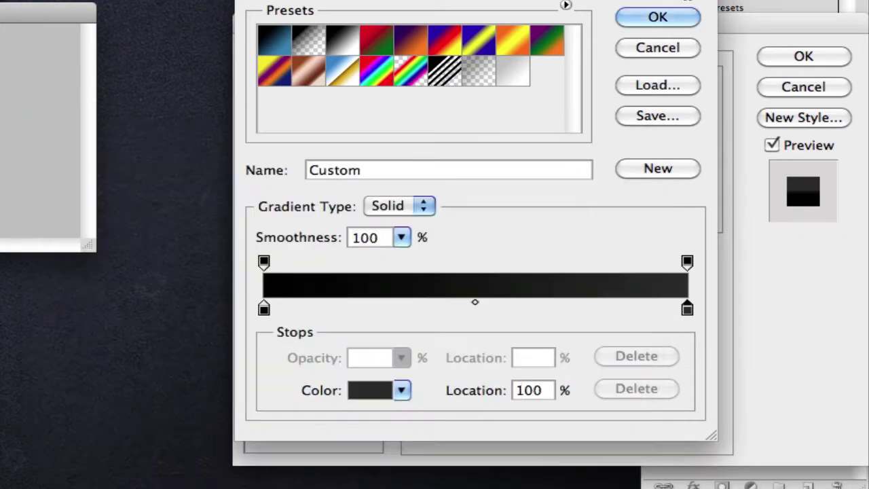
left_click(657, 17)
left_click(776, 56)
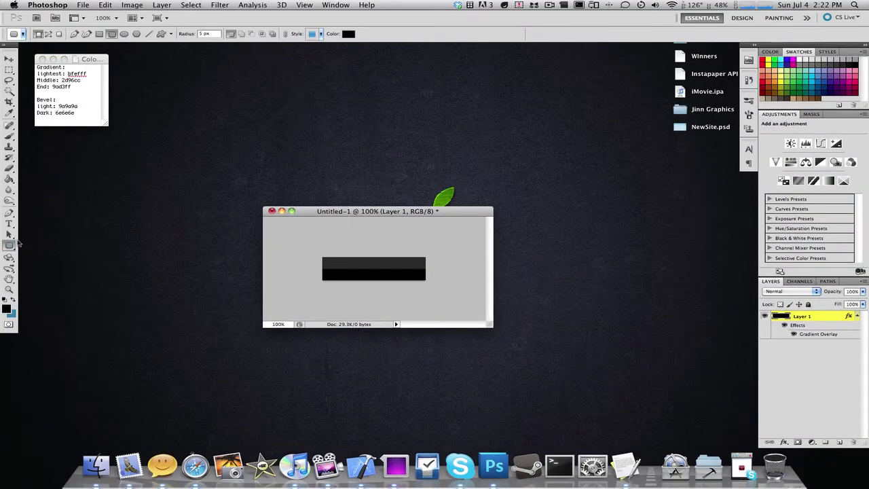
- Choose the Rounded Rectangle tool from the shape tools
left_click(8, 246)
left_click(54, 252)
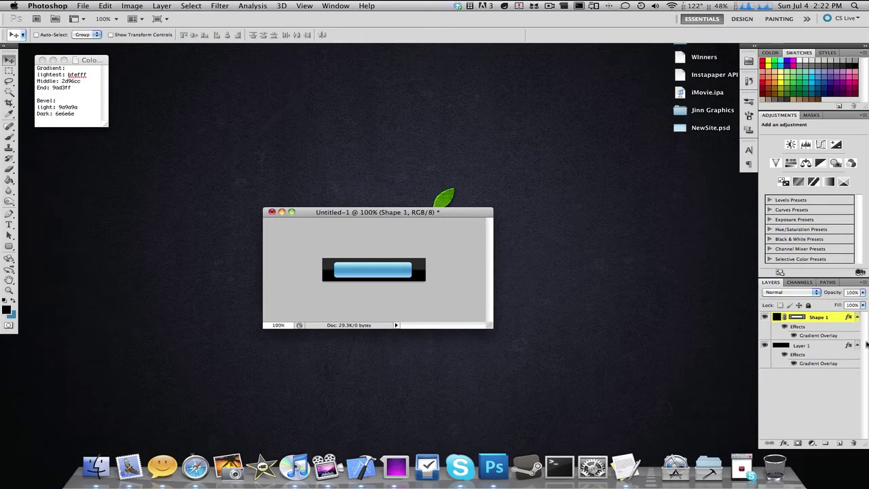
- Switch Shape 1's Gradient Overlay to the black-to-white preset and open it for editing
double_click(838, 318)
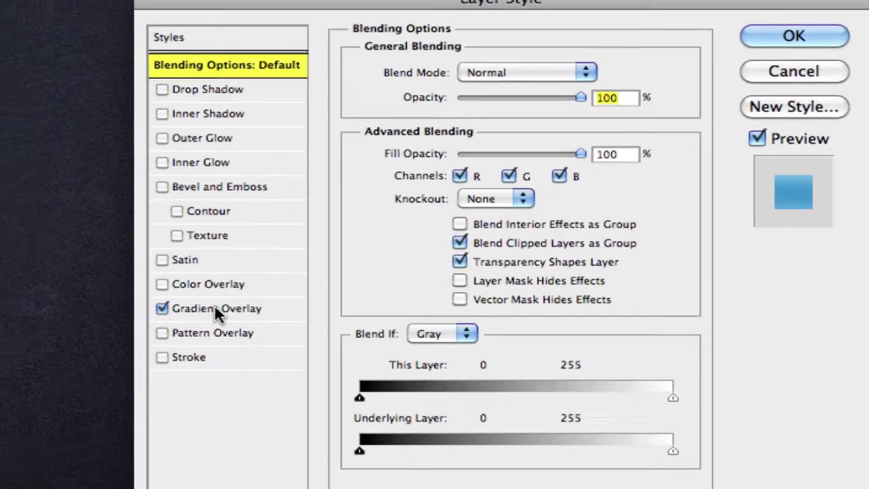
left_click(585, 338)
left_click(503, 114)
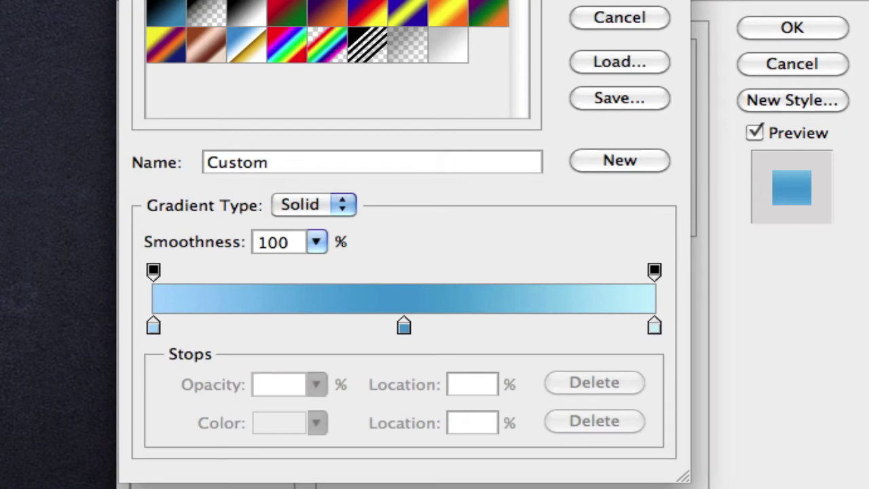
left_click(623, 19)
left_click(557, 116)
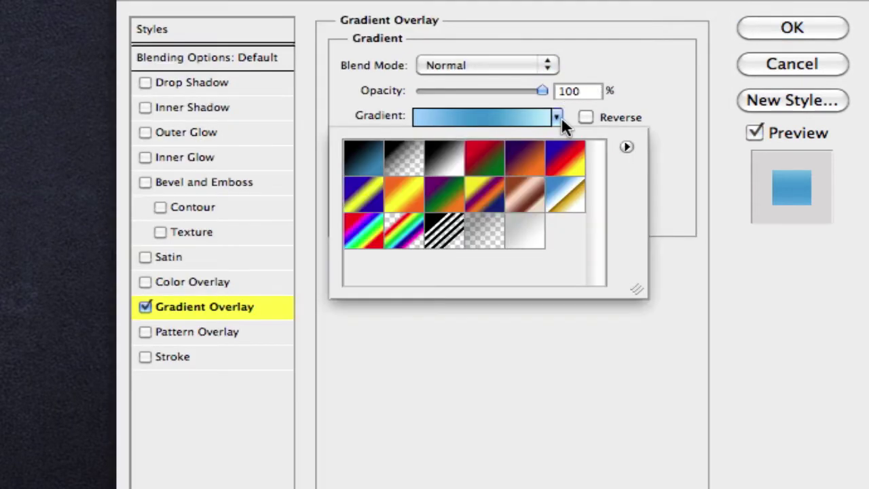
left_click(434, 160)
left_click(668, 169)
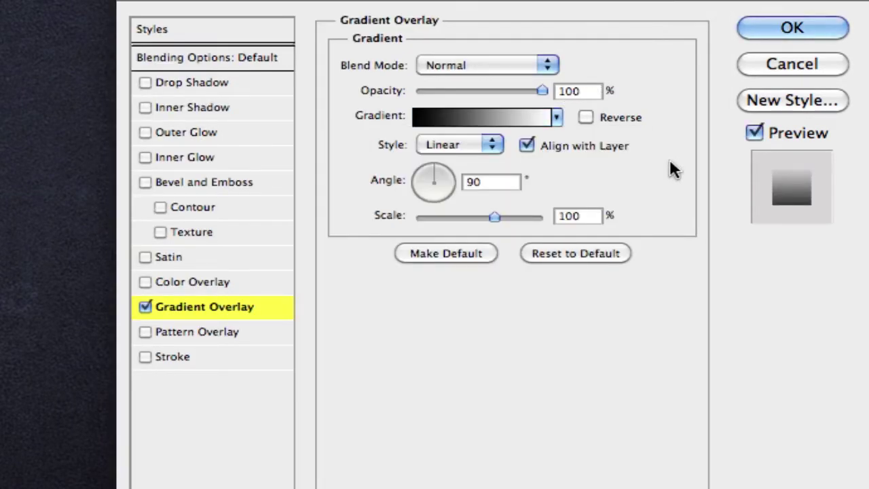
left_click(519, 121)
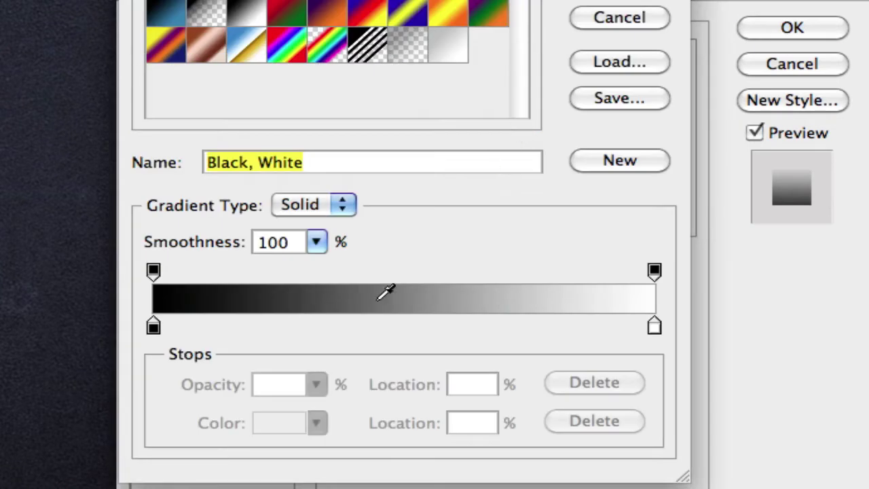
- Add a middle gradient stop and colour the right end stop light blue bfefff
left_click(409, 332)
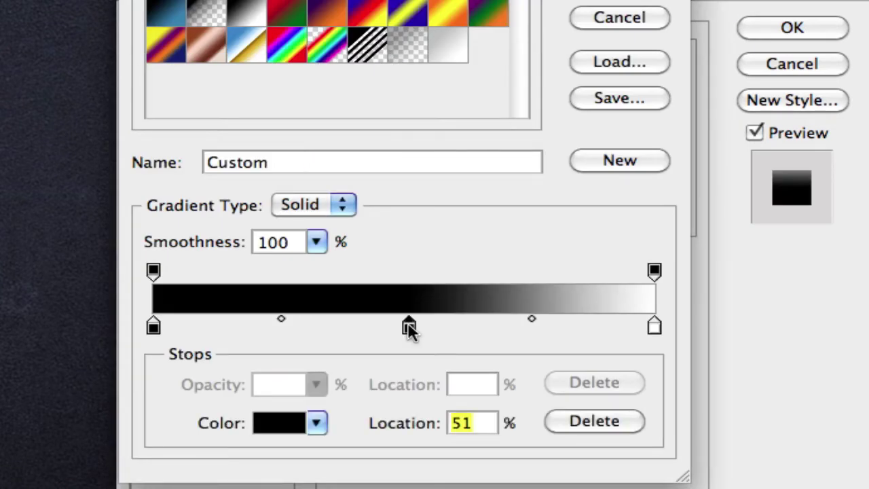
double_click(653, 327)
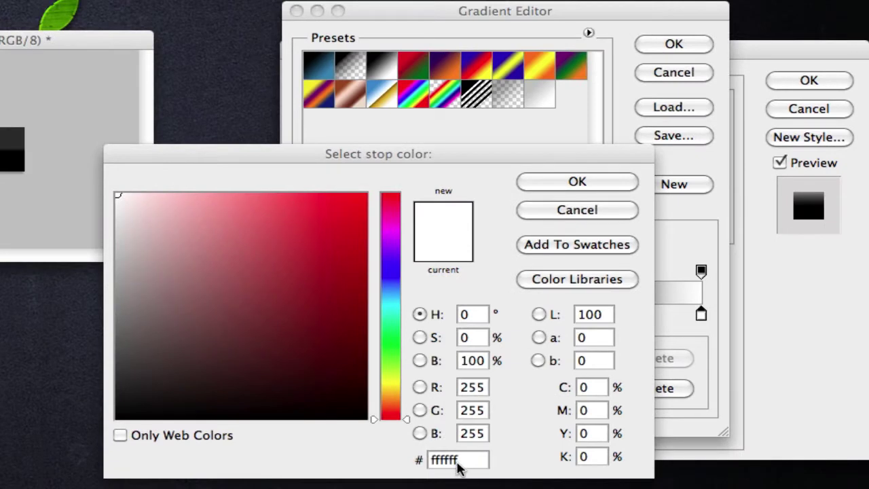
double_click(453, 460)
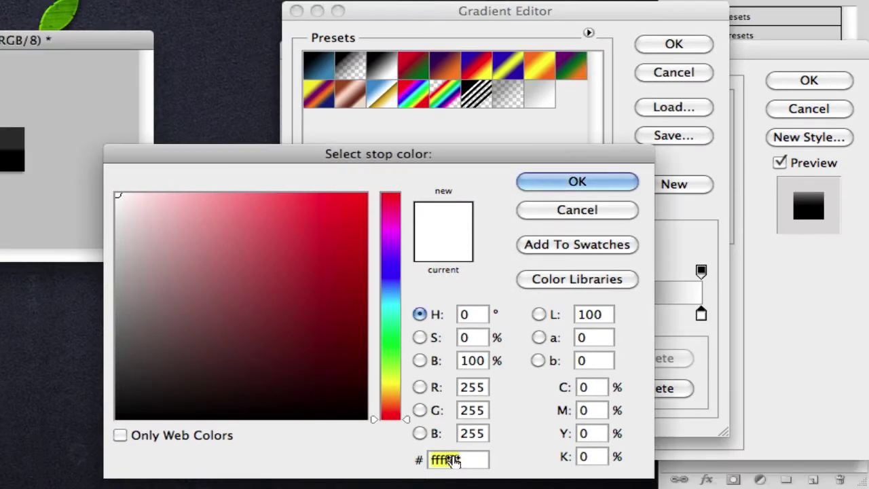
type("bfefff")
left_click(579, 188)
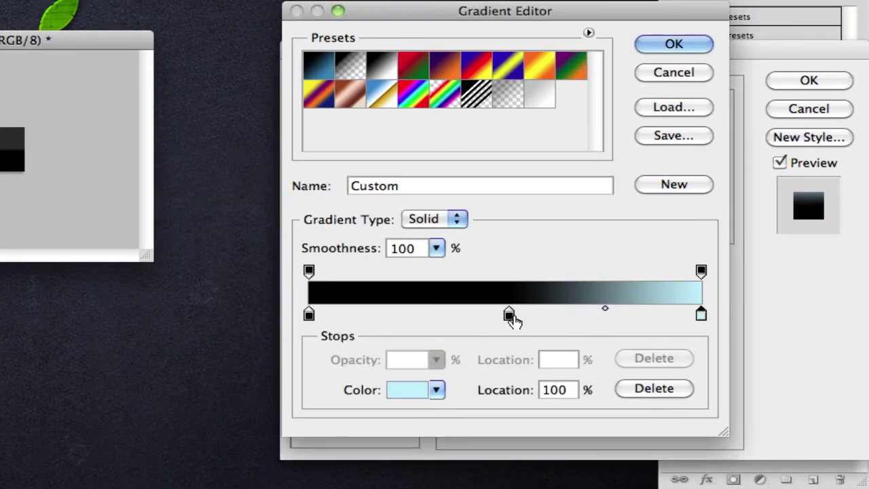
- Colour the middle stop 2d96cc and the left stop 9ad3ff, then accept the gradient
double_click(509, 315)
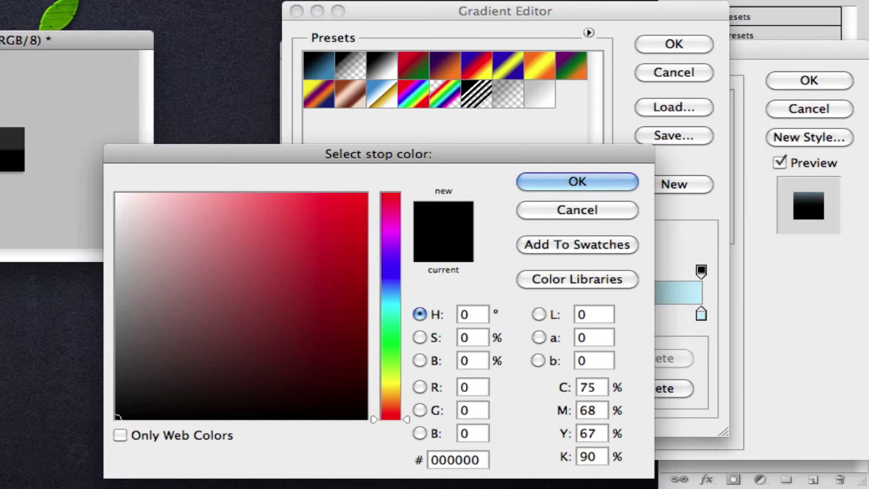
left_click(459, 459)
type("2d96cc")
left_click(561, 184)
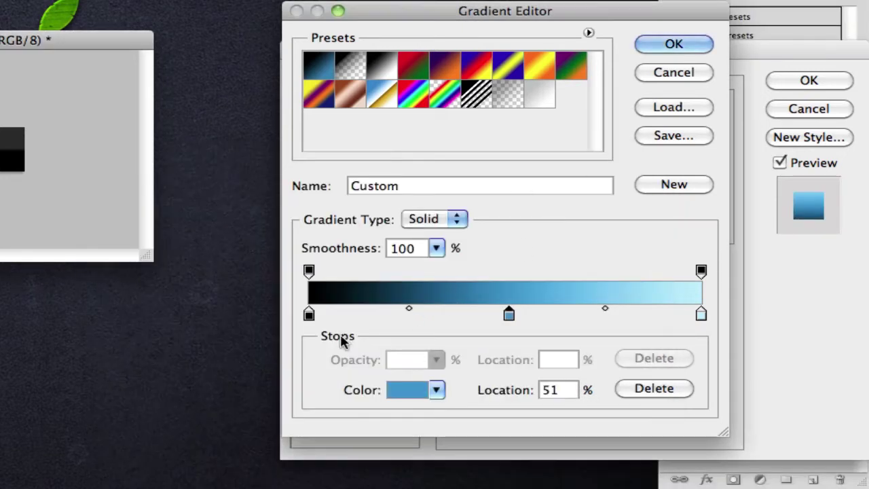
double_click(308, 316)
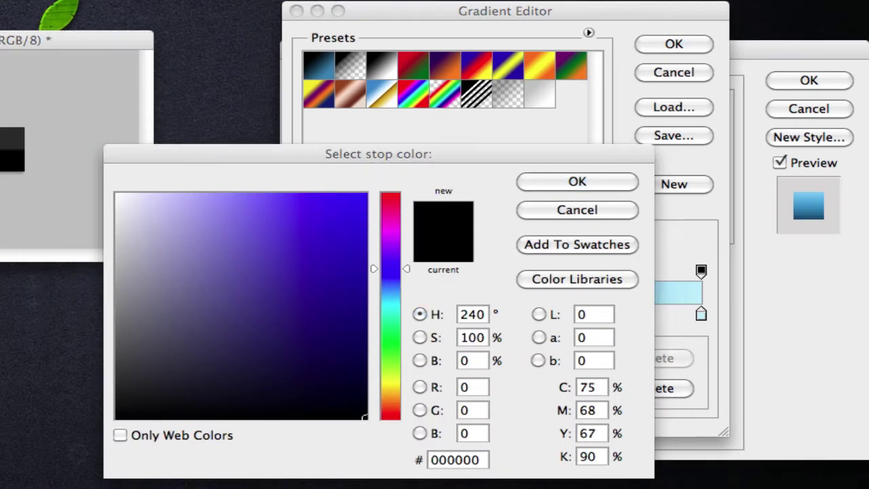
left_click(475, 457)
type("9ad3ff")
left_click(561, 182)
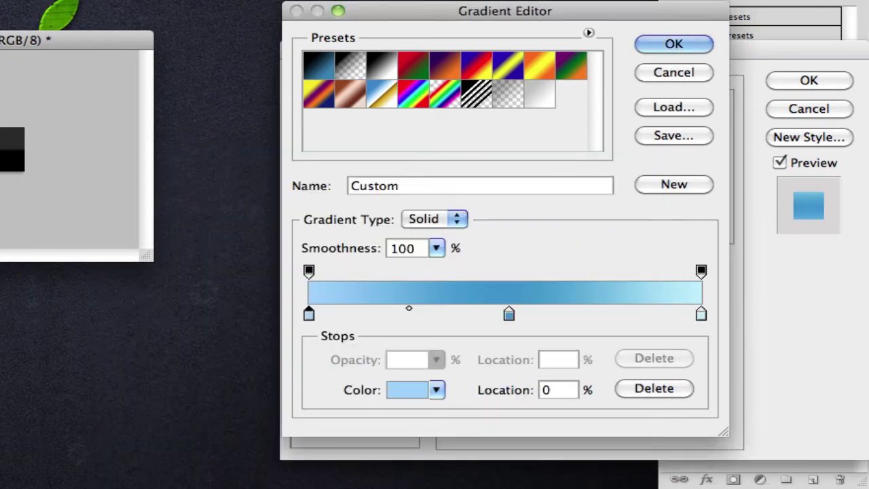
left_click(675, 44)
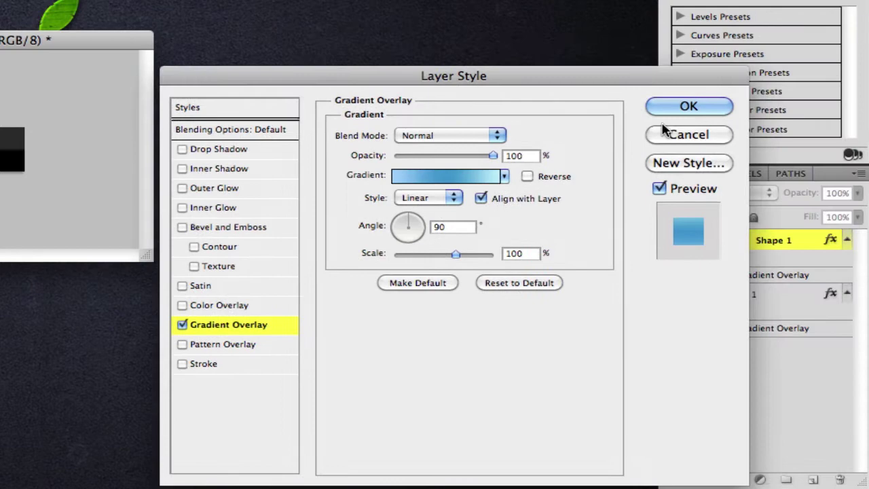
- On a new layer, fill the top half of the button's outline with white
left_click(683, 110)
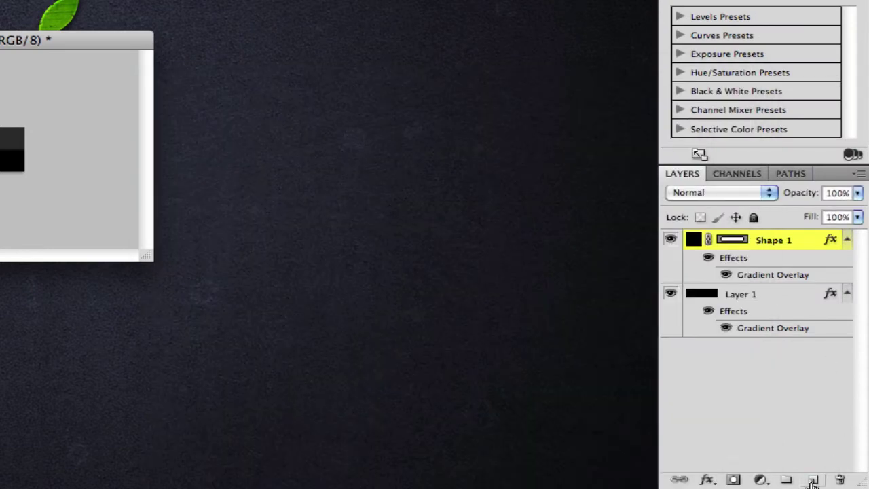
left_click(813, 480)
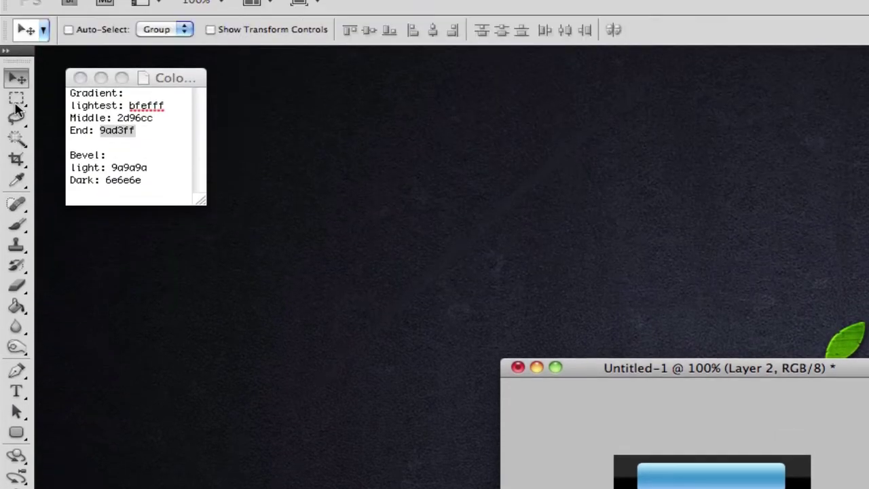
left_click(16, 138)
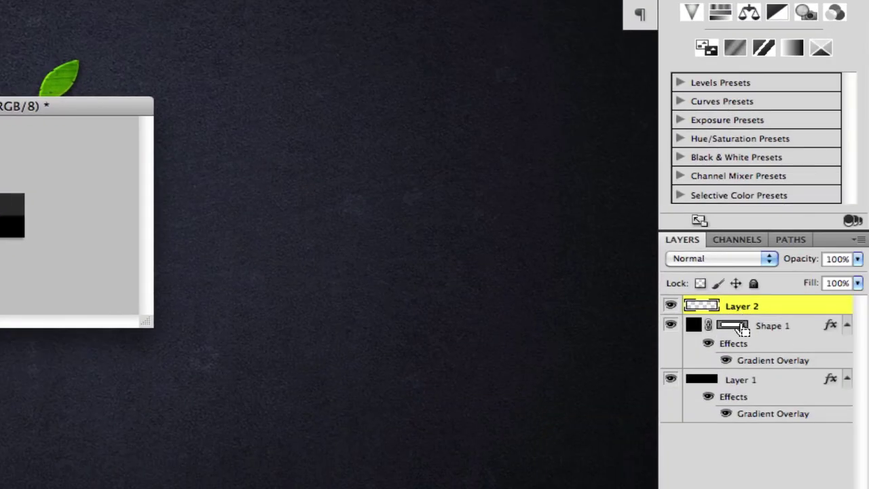
left_click(740, 328, "ctrl")
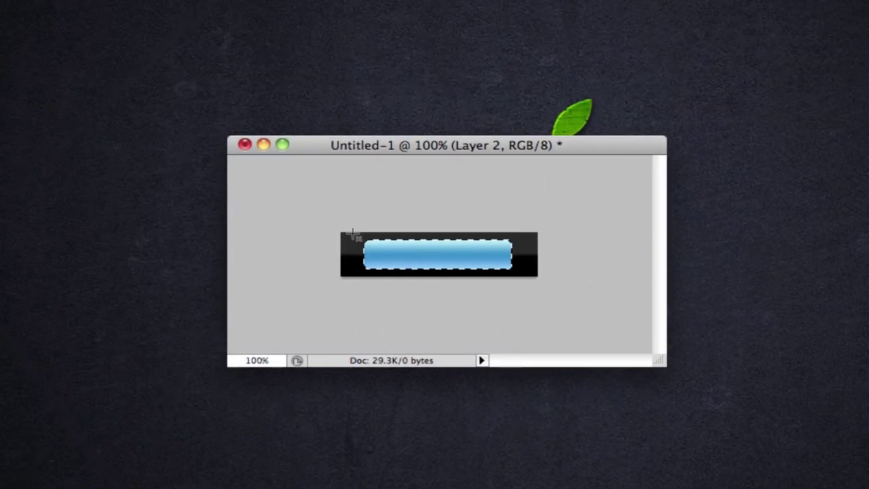
left_click_drag(352, 234, 526, 257)
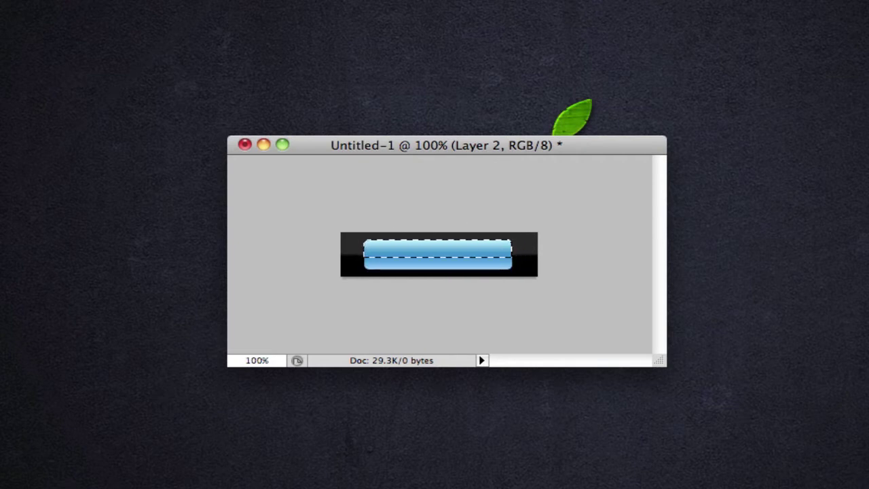
left_click(471, 238)
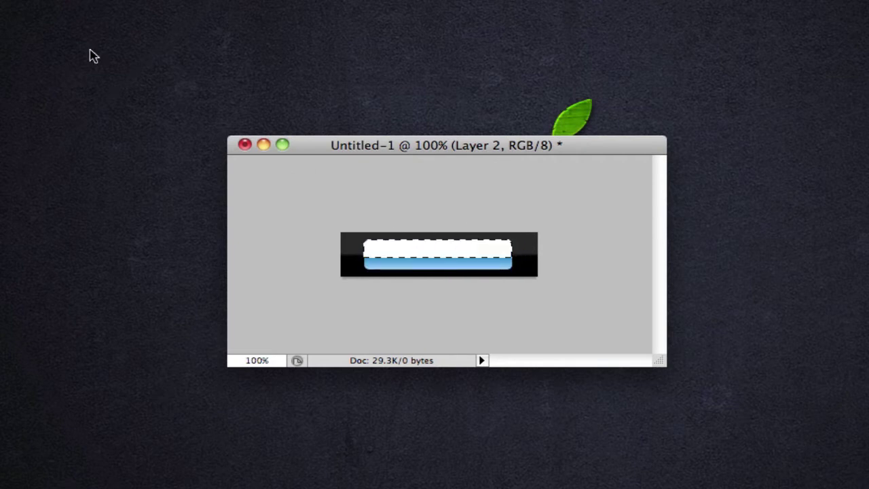
- Squash the white highlight slightly shorter and fade its layer to 20% opacity
key("super+d")
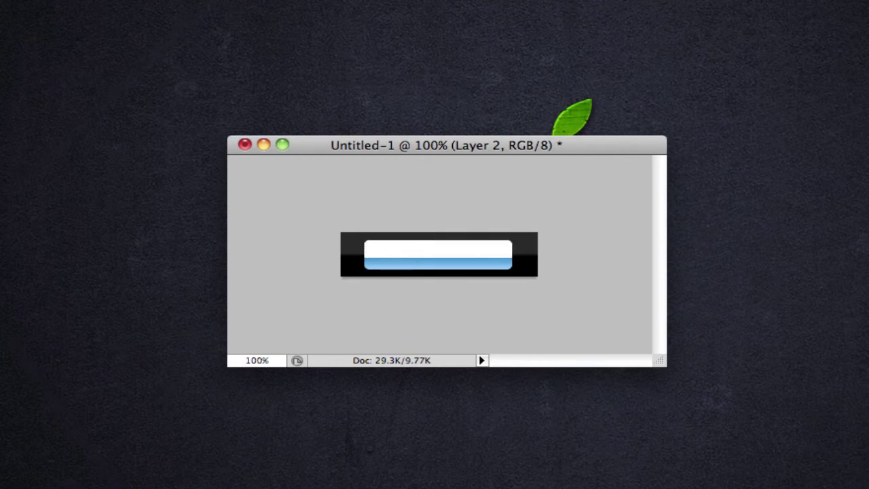
key("super+t")
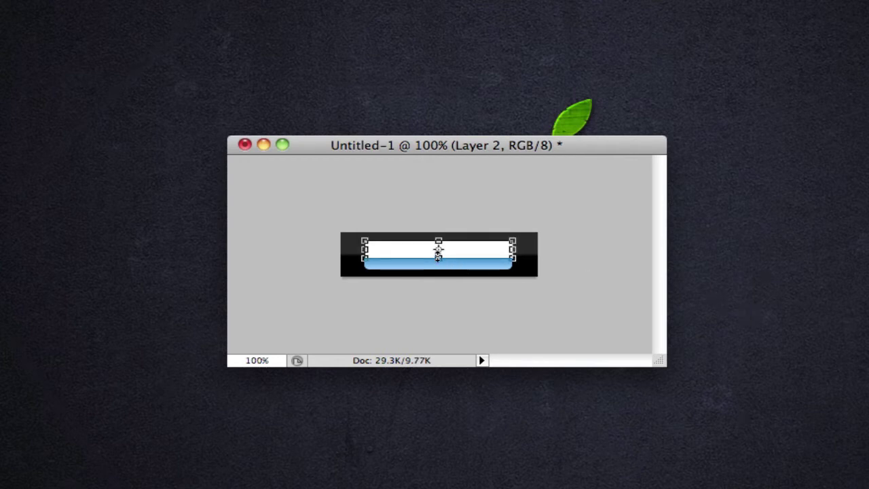
left_click_drag(438, 256, 438, 253)
key("Return")
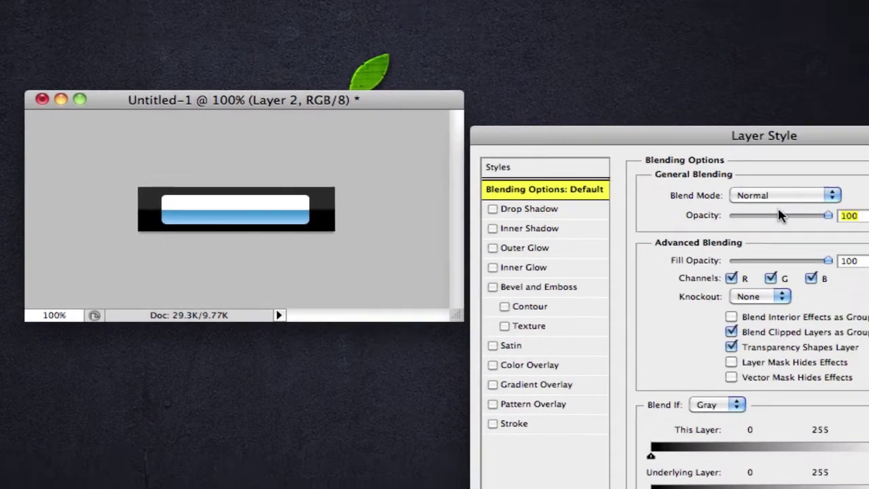
left_click_drag(706, 188, 627, 190)
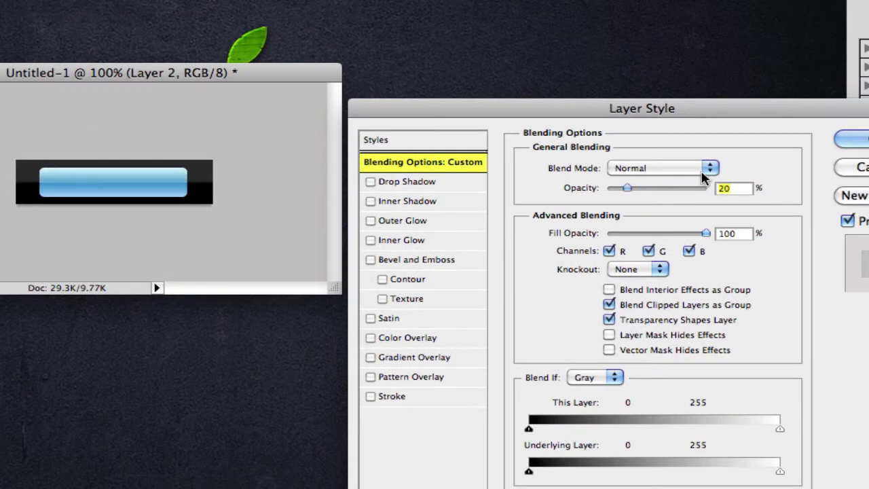
left_click(844, 140)
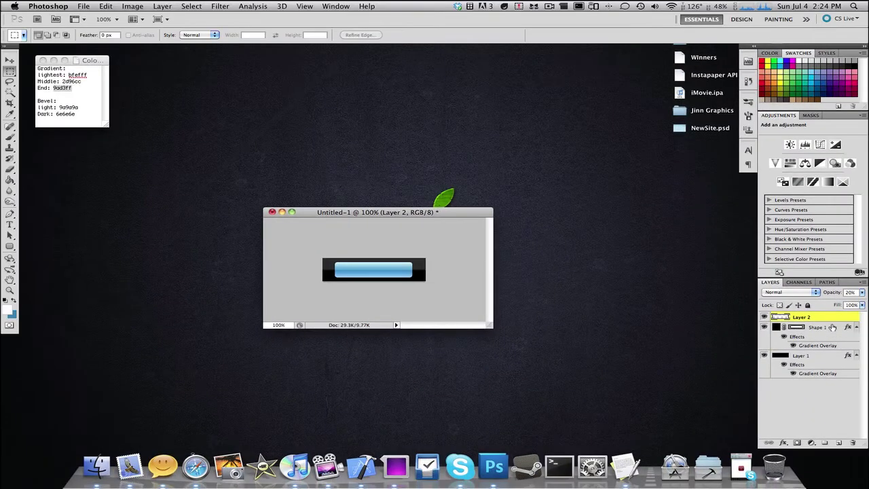
- Add a 'Cloud' text layer centred on the blue button
left_click(818, 327)
left_click(10, 225)
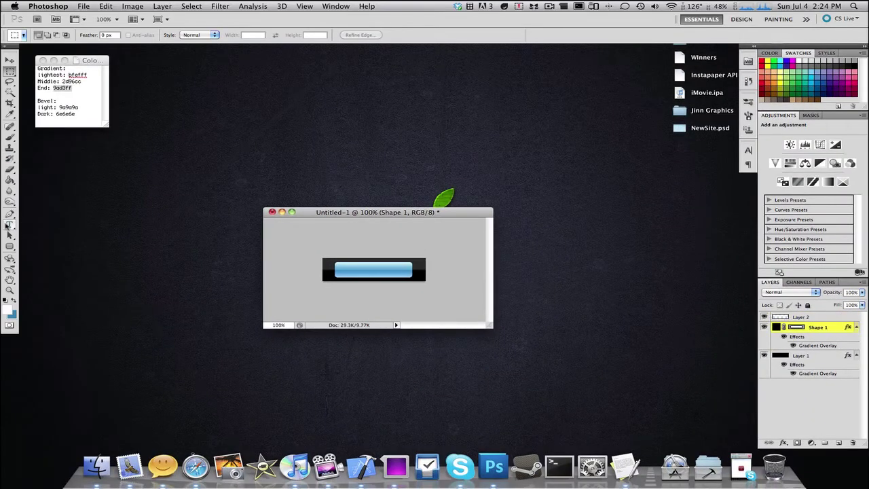
left_click(371, 270)
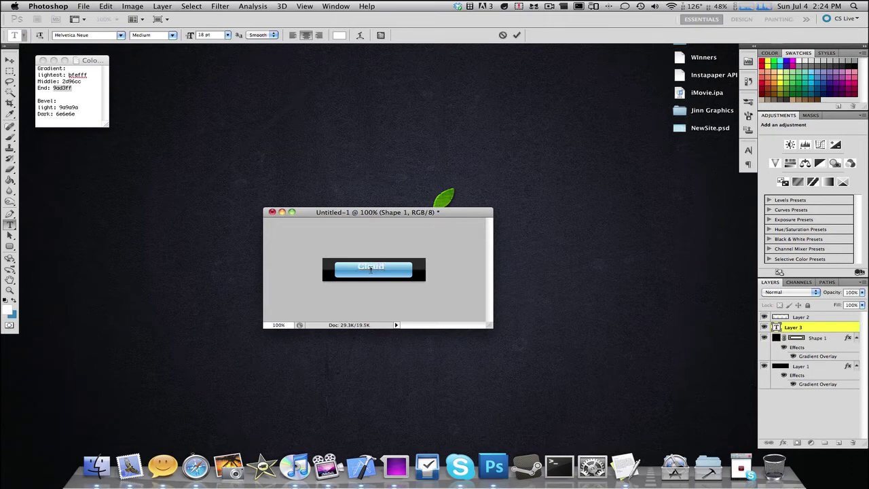
left_click_drag(376, 278, 378, 284)
key("super+Return")
key("v")
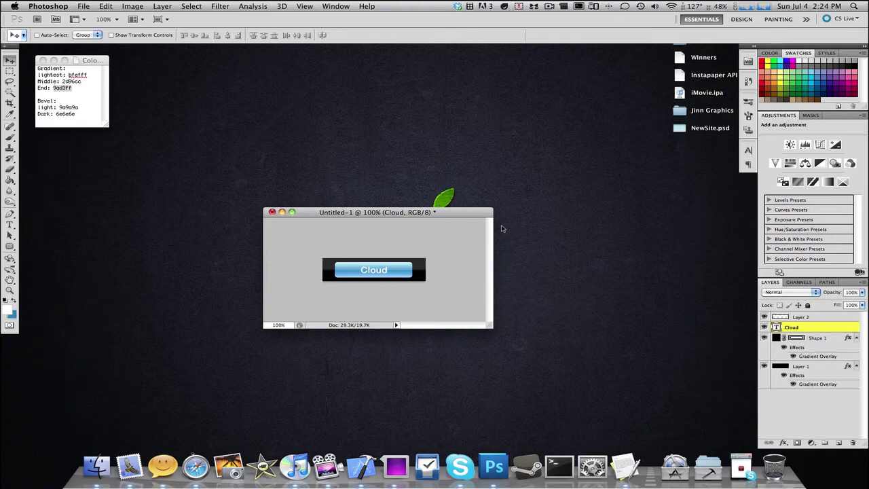
- Give the Cloud text a drop shadow at −90°, size 0 px, distance 1 px
double_click(842, 329)
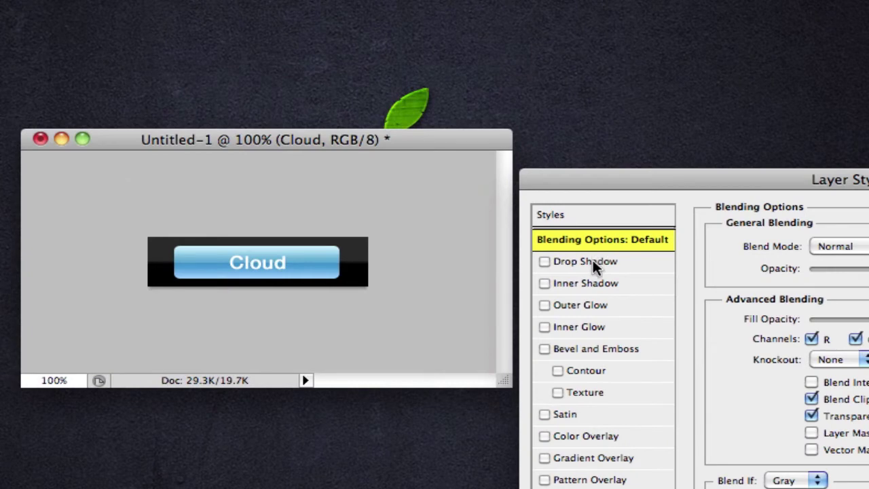
left_click(593, 261)
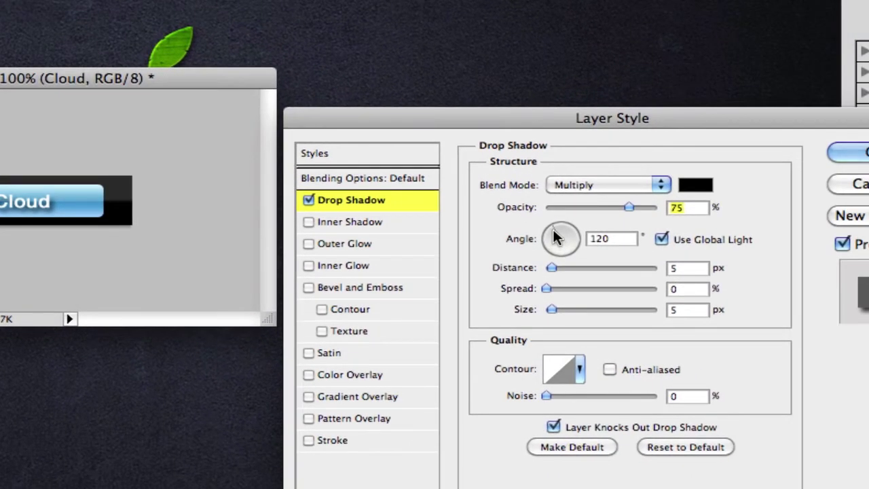
left_click_drag(799, 295, 801, 323)
left_click_drag(564, 261, 562, 268)
left_click_drag(554, 307, 520, 307)
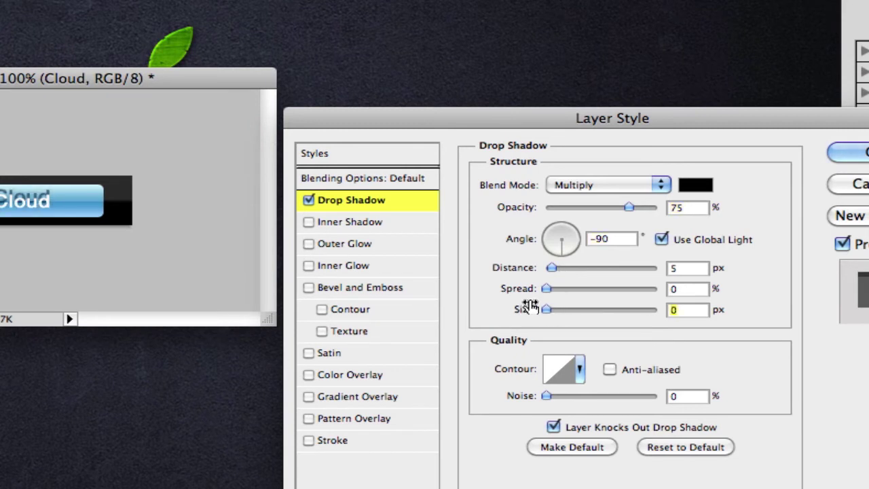
left_click_drag(551, 268, 548, 269)
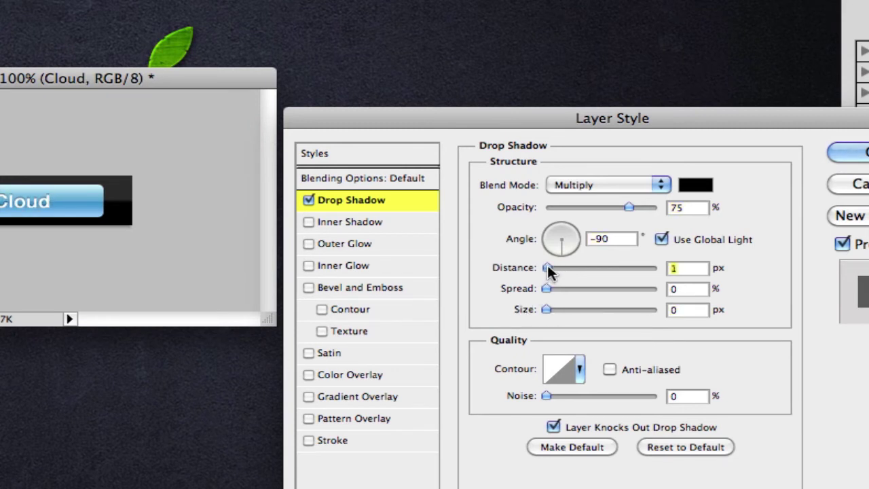
left_click(848, 153)
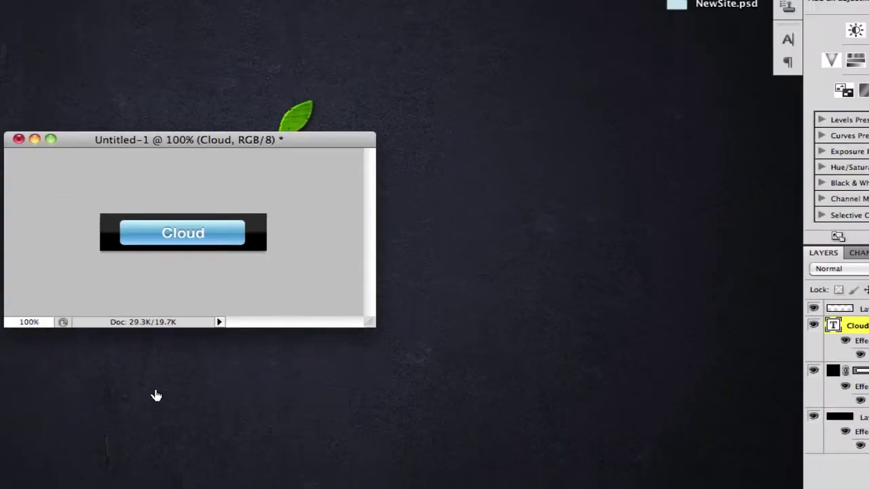
- In Finder, open the Vital Vector converted folder inside Mini Desktop
left_click(100, 462)
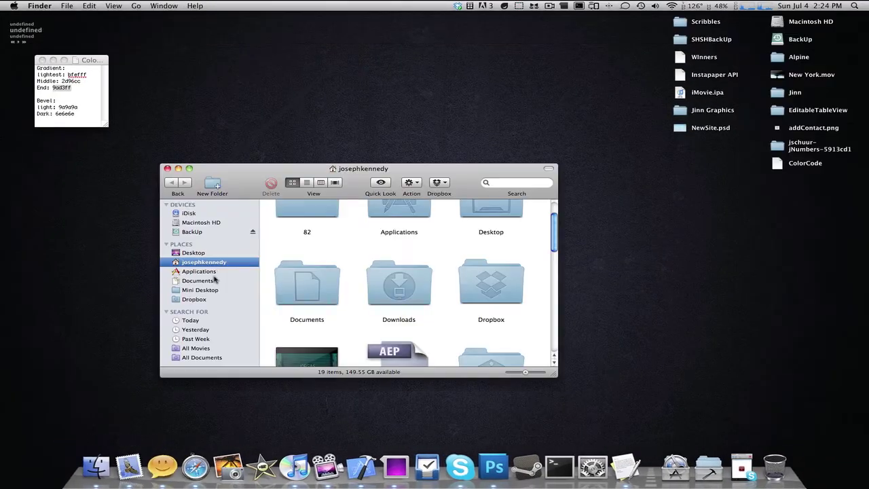
left_click(201, 289)
scroll(434, 316, "down", 5)
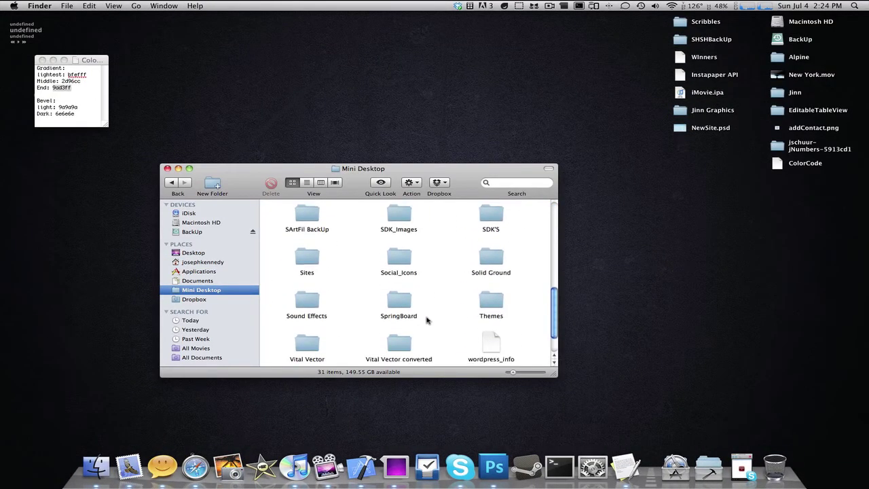
scroll(427, 319, "down", 2)
double_click(399, 304)
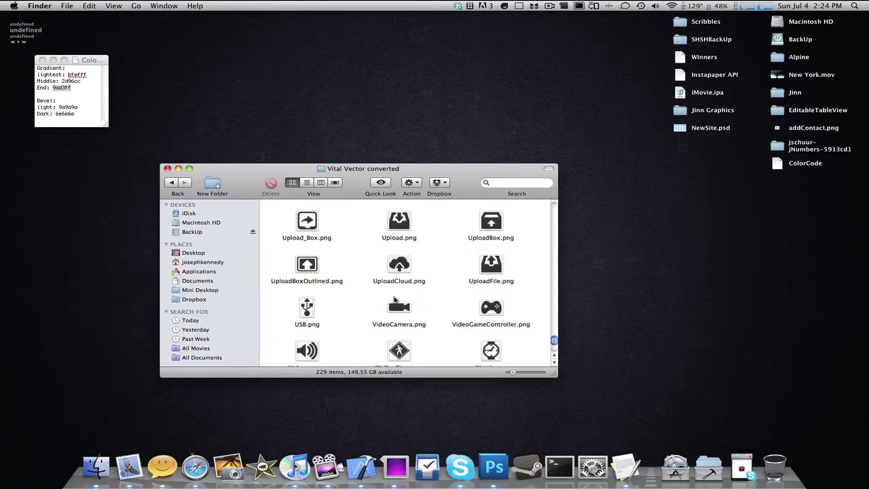
- Find Cloud.png and drag it onto the Photoshop Untitled-1 canvas
scroll(395, 300, "up", 10)
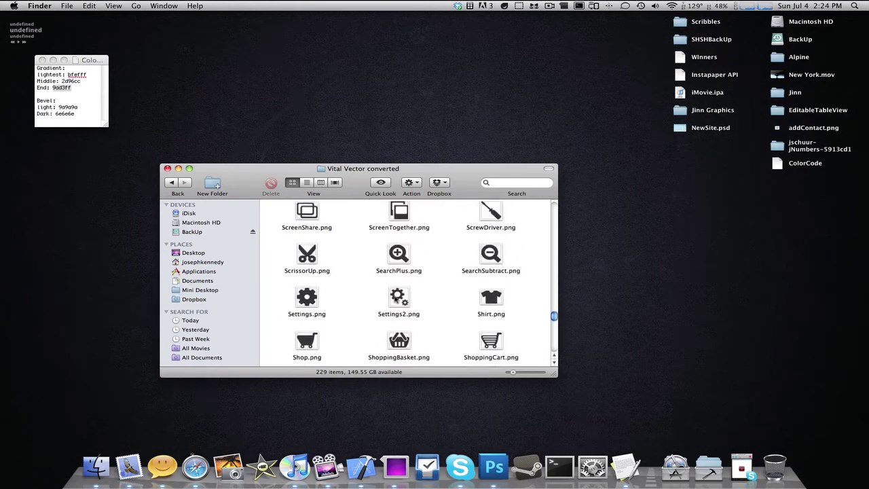
scroll(395, 300, "up", 12)
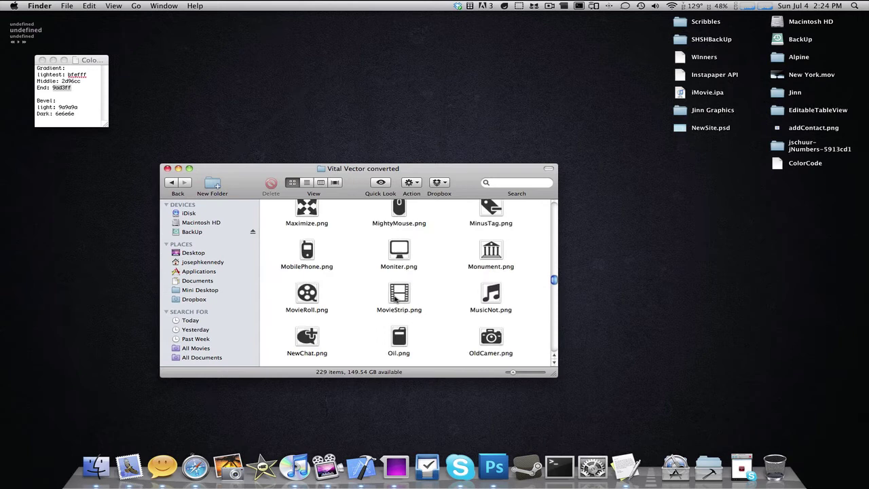
scroll(398, 299, "up", 12)
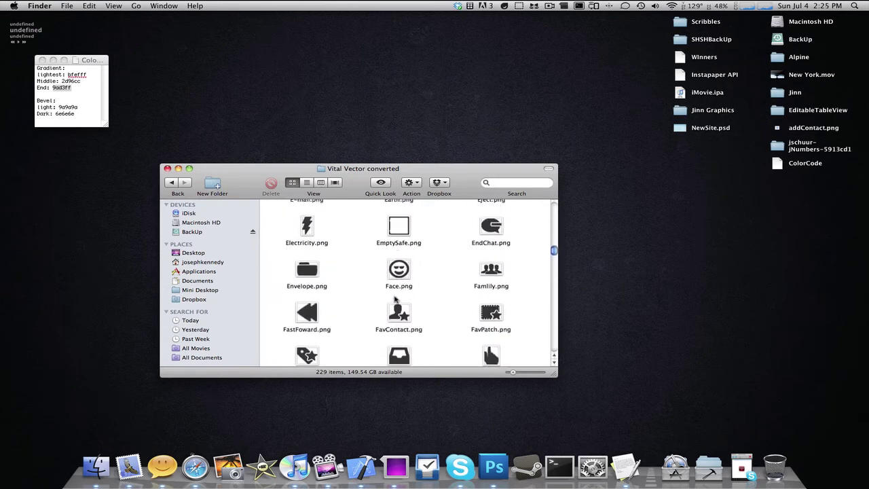
scroll(396, 299, "up", 12)
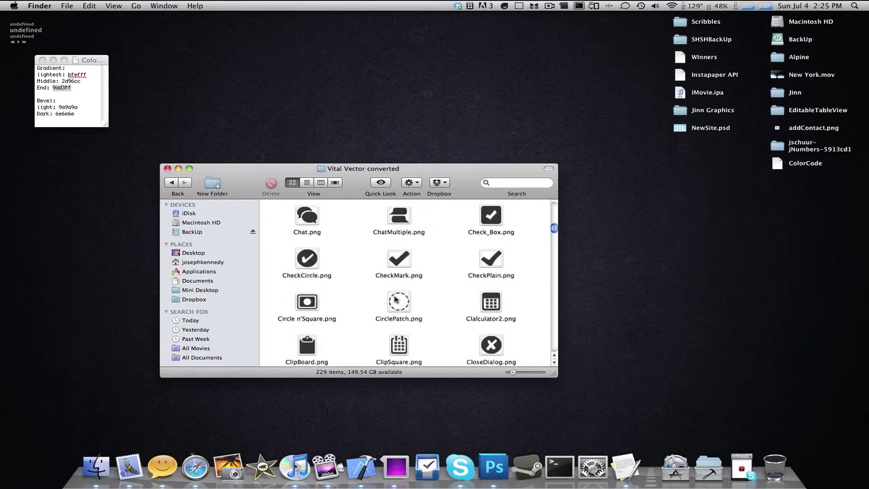
scroll(396, 299, "up", 5)
scroll(396, 299, "down", 10)
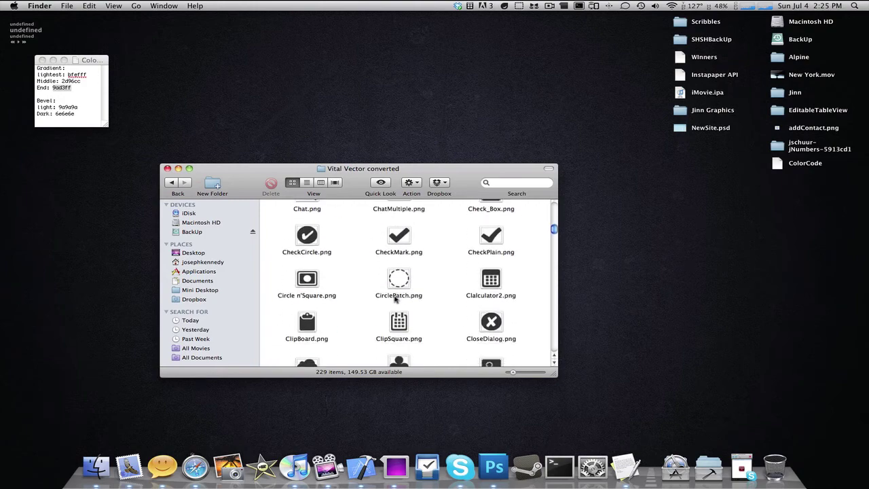
scroll(396, 299, "down", 1)
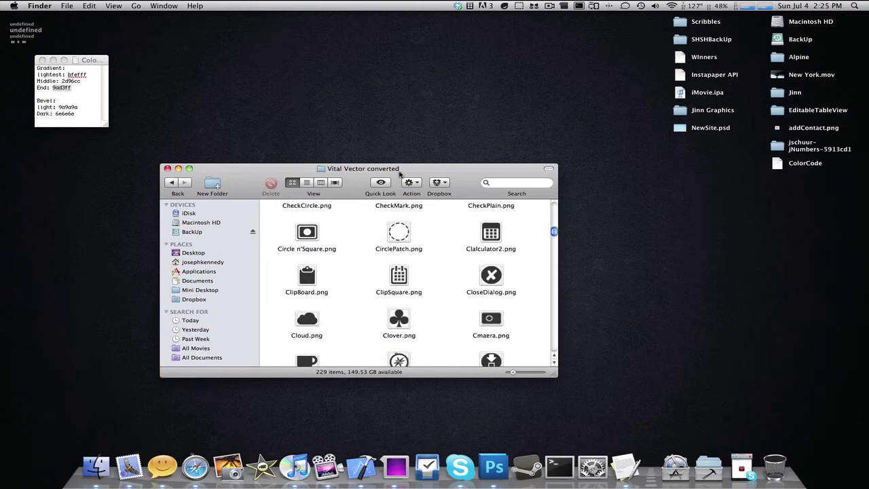
left_click_drag(400, 174, 280, 297)
left_click_drag(189, 441, 350, 264)
- Commit the placed cloud and give it a white Color Overlay and a drop shadow (size 0, distance 2)
left_click(49, 292)
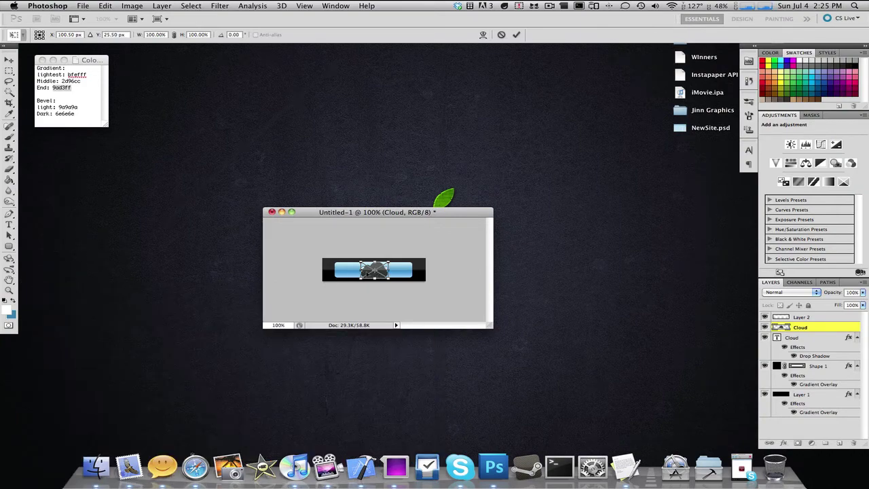
key("Return")
double_click(839, 329)
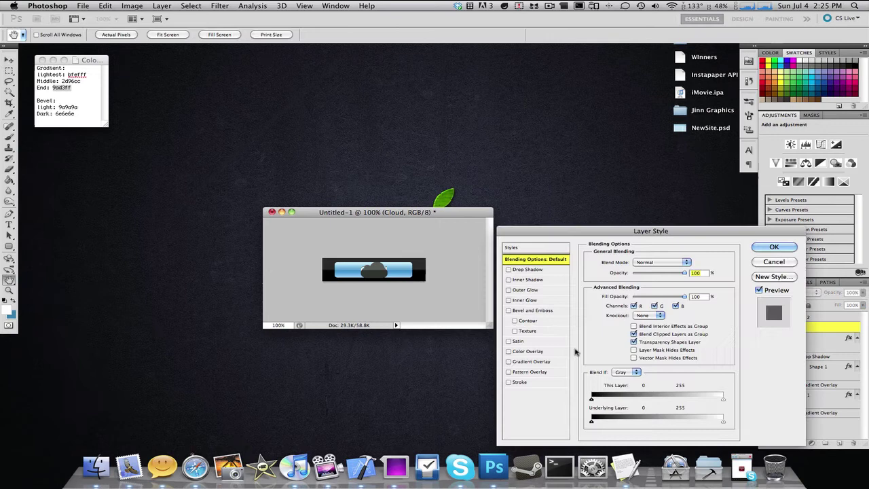
left_click(528, 351)
left_click(690, 262)
left_click_drag(516, 319, 441, 262)
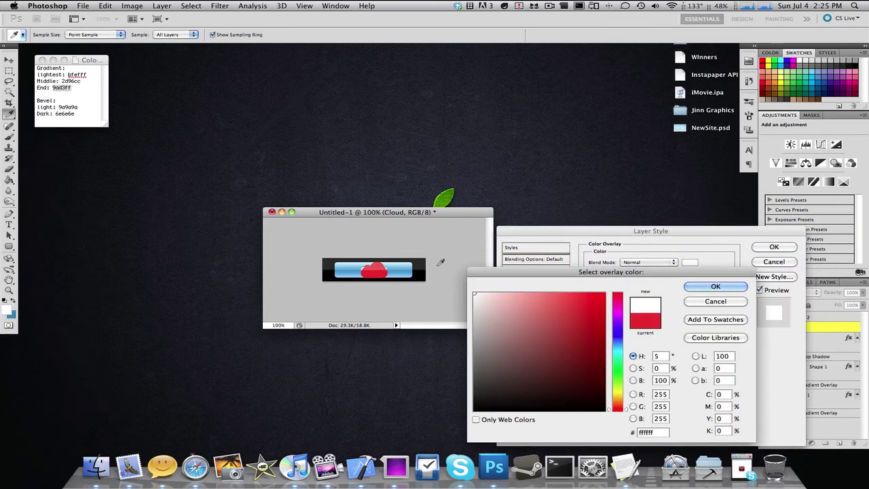
left_click(716, 286)
left_click(529, 269)
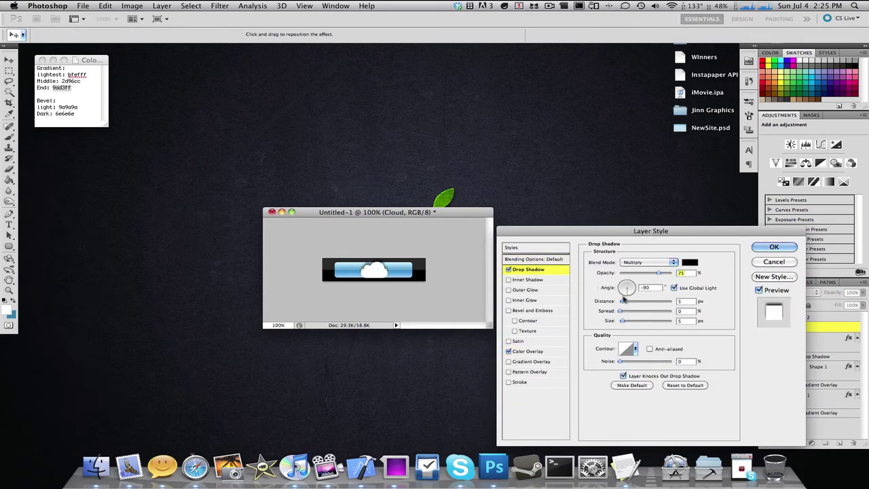
left_click_drag(621, 320, 621, 302)
left_click(774, 247)
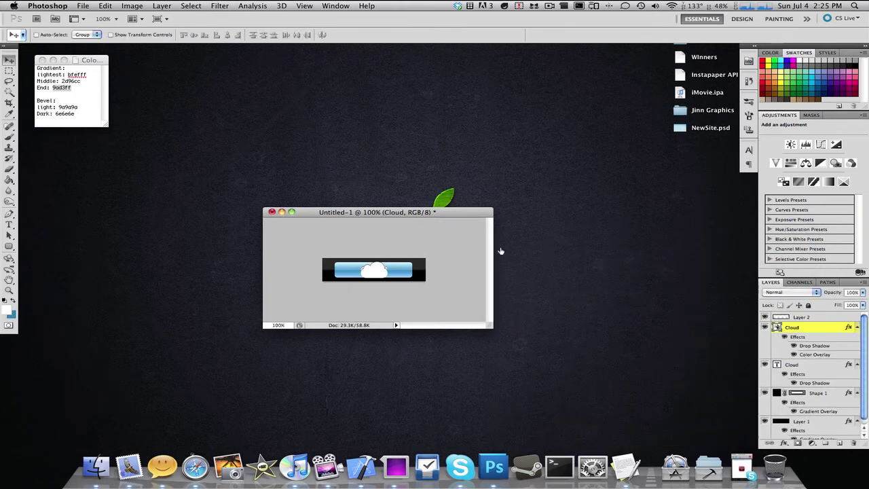
- Scale the cloud icon to about 58% and nudge it with the Cloud label 1 px right
key("super+t")
left_click_drag(391, 280, 376, 276)
key("Return")
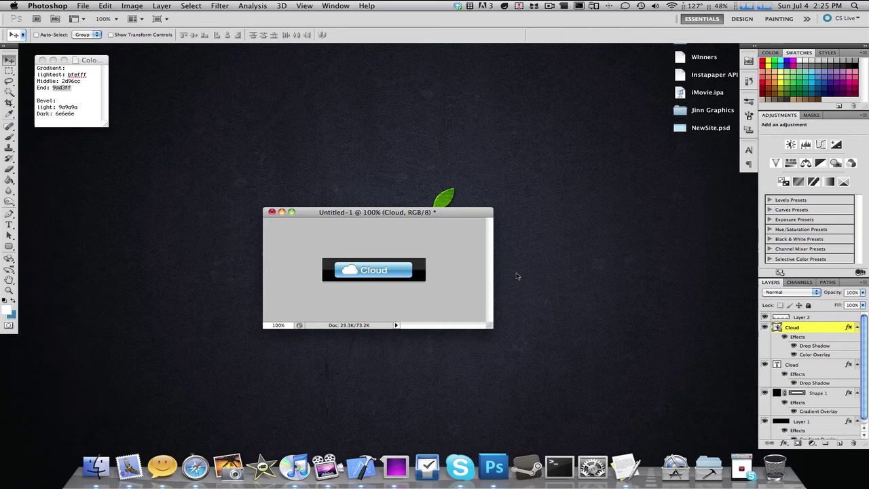
left_click(815, 364, "shift")
key("Right")
key("Right")
key("Right")
key("Right")
key("Right")
key("Right")
key("Right")
key("Right")
key("Right")
key("Right")
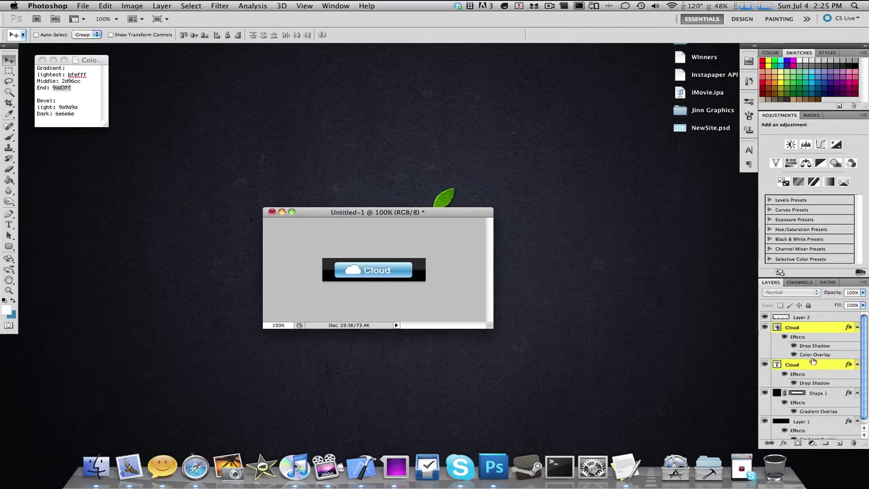
key("Right")
key("Right")
key("Right")
key("Right")
key("Right")
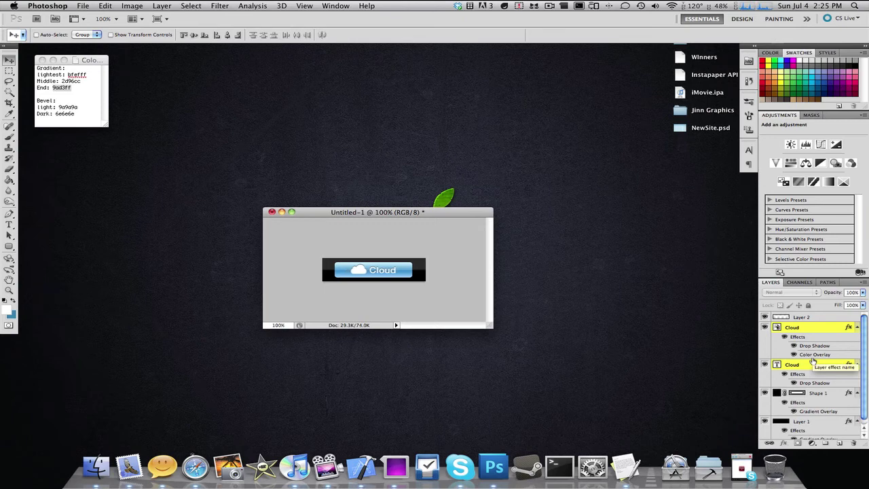
key("Left")
key("Left")
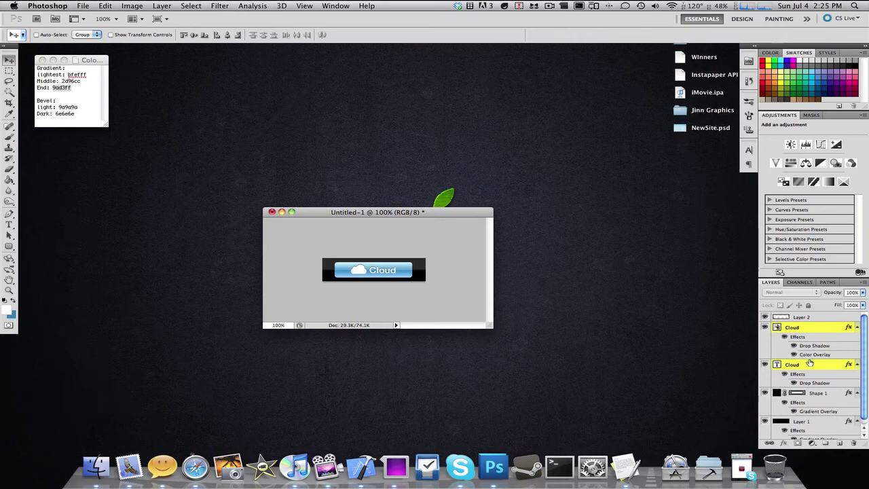
left_click(838, 395)
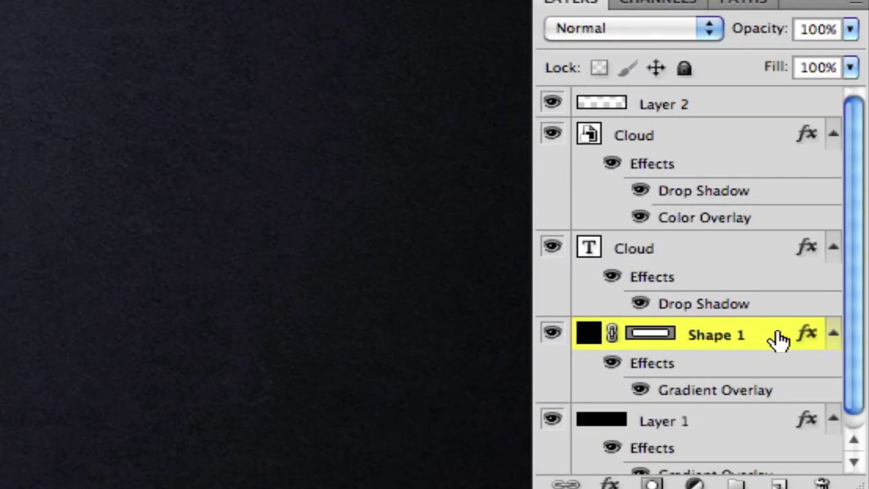
- Add an Outer Bevel to Shape 1 with Depth 1000% and Size 2 px
double_click(775, 331)
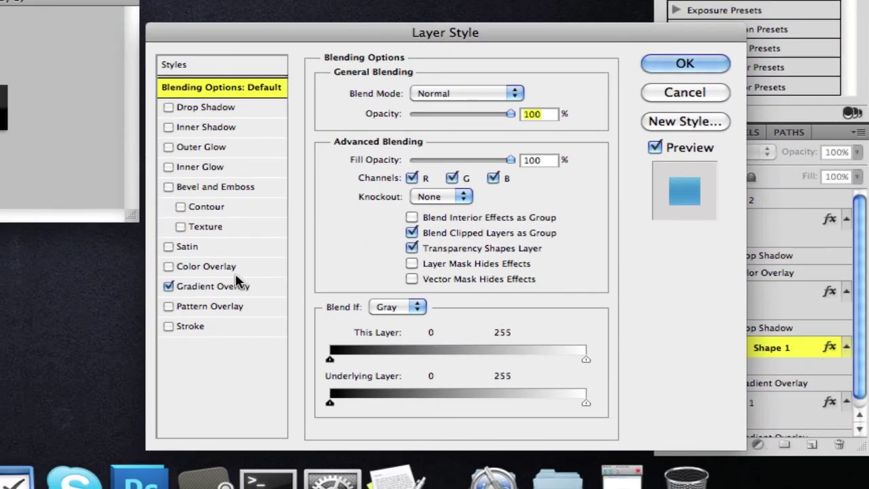
left_click(222, 188)
left_click(479, 93)
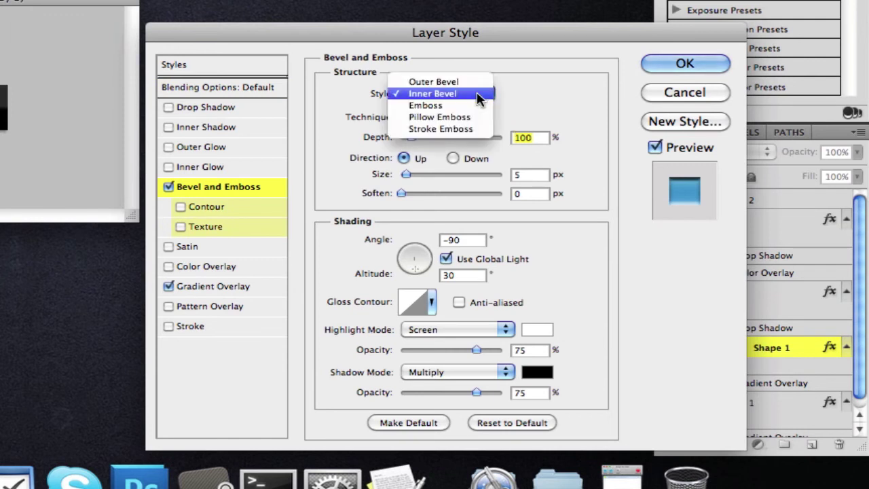
left_click(475, 83)
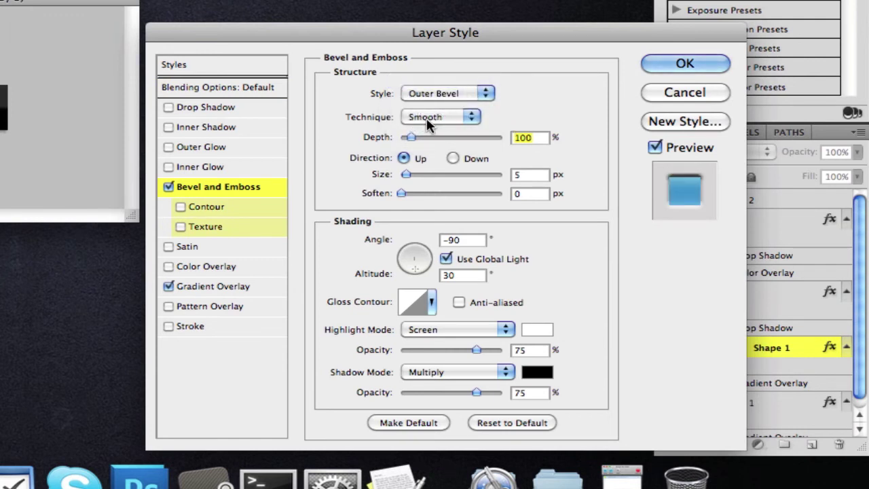
left_click_drag(411, 138, 536, 139)
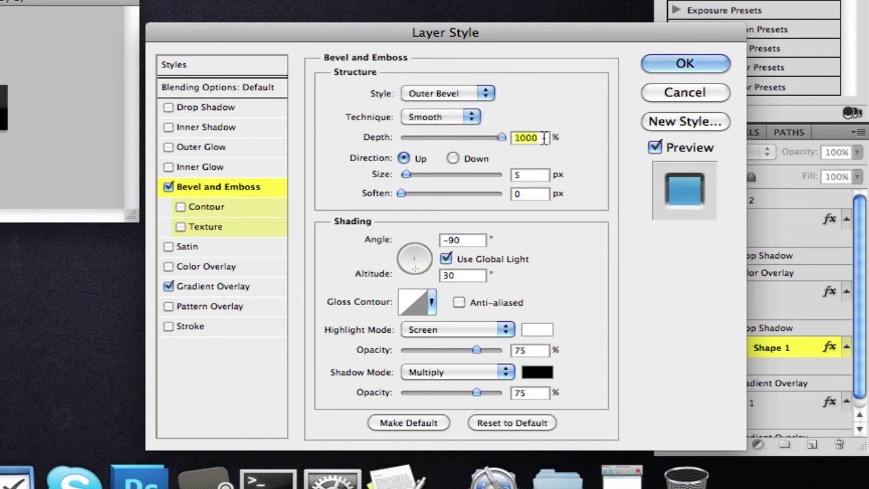
left_click_drag(406, 175, 404, 175)
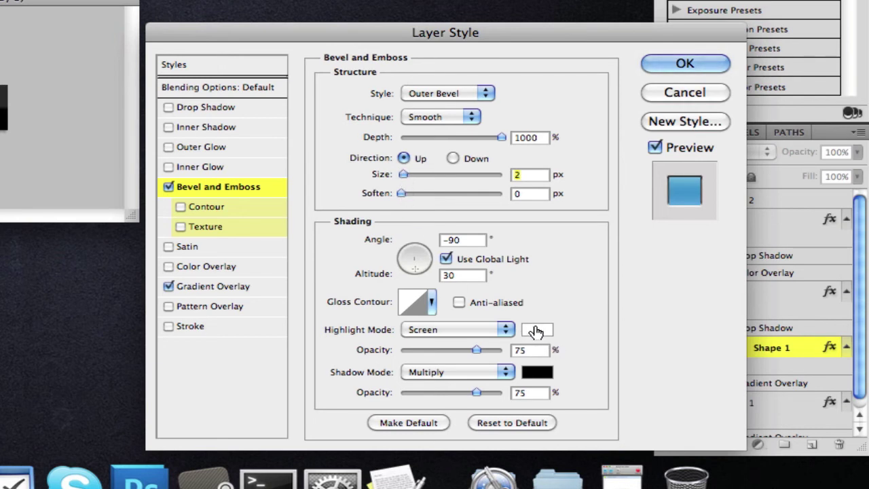
- Change the bevel's highlight colour to a mid grey
left_click(537, 331)
left_click(531, 323)
left_click(102, 159)
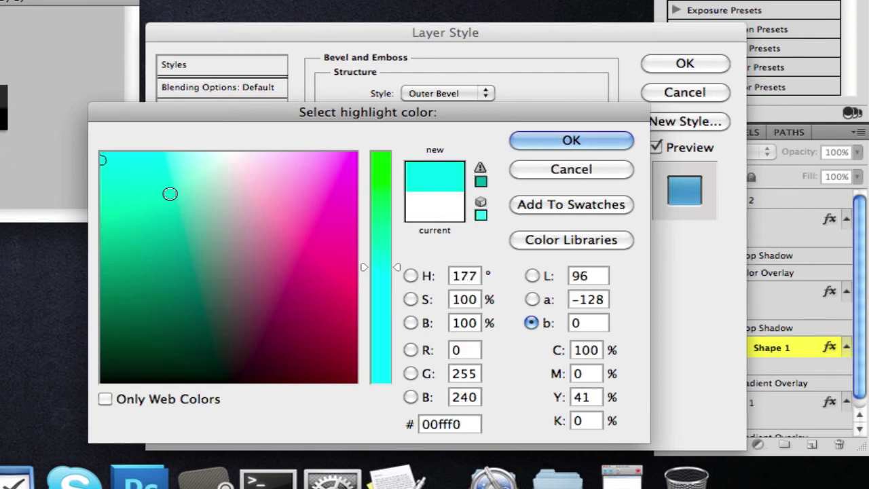
left_click(410, 276)
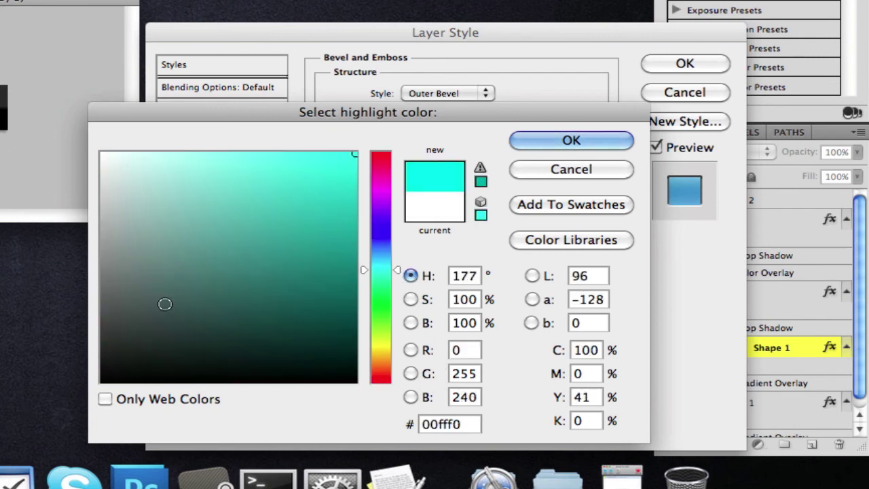
mouse_move(166, 305)
left_mouse_down()
mouse_move(206, 291)
mouse_move(35, 264)
left_mouse_up()
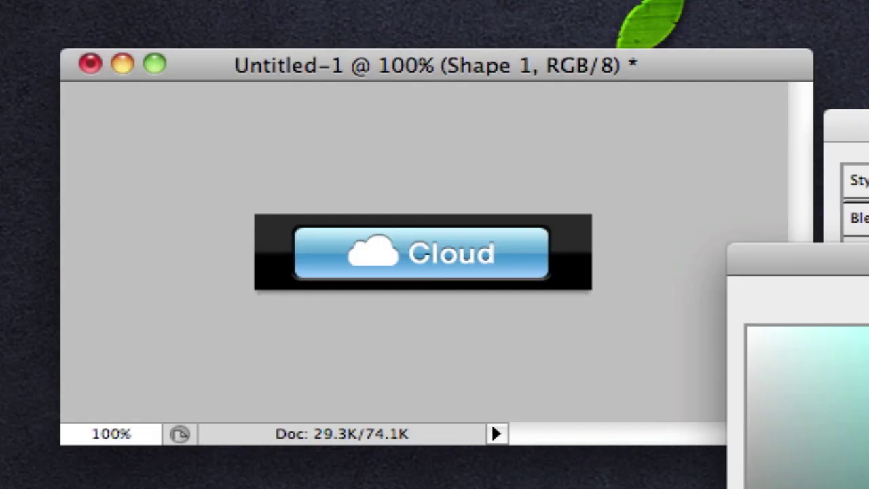
- Confirm the mid grey 828282 bevel highlight and apply the outer bevel to the button
key("Return")
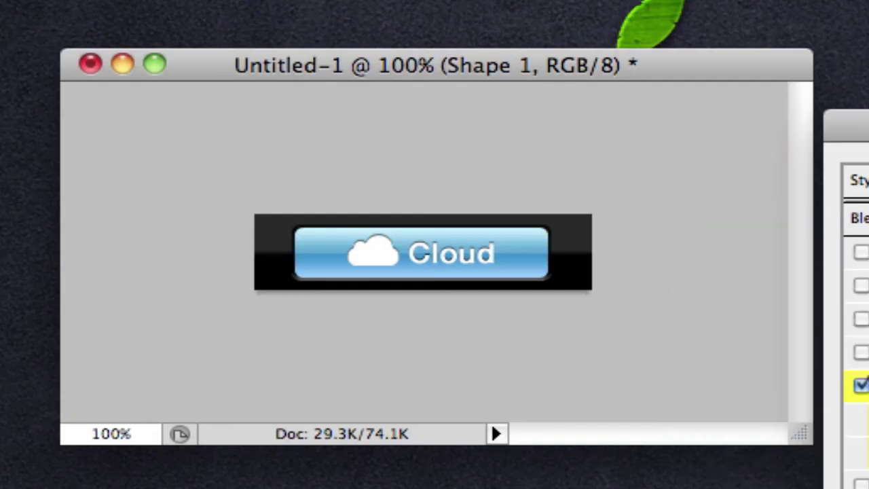
key("Return")
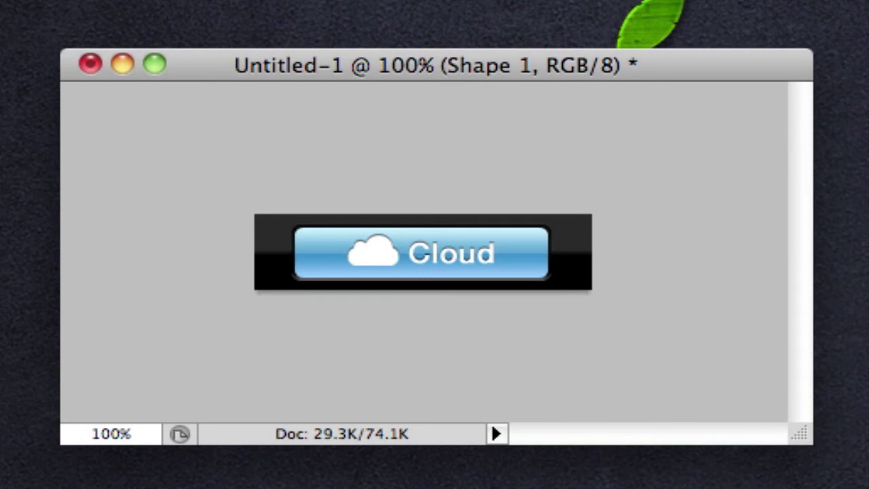